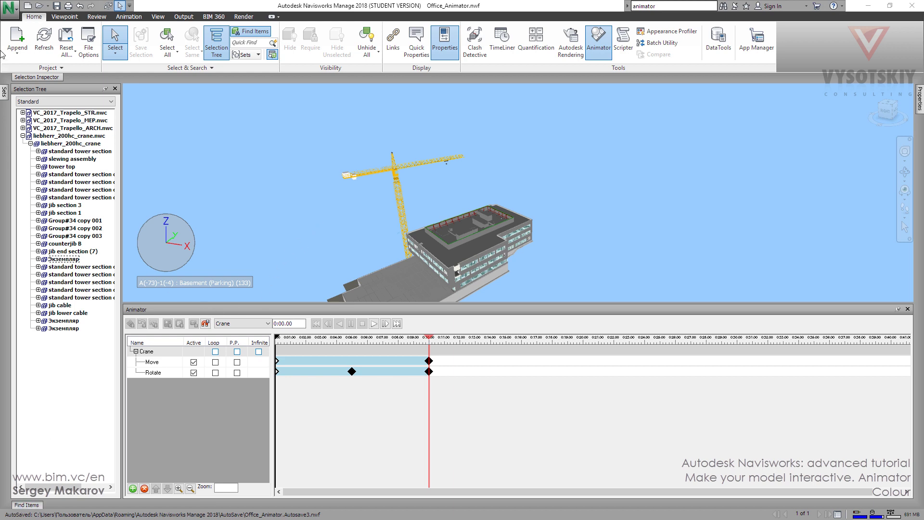
Step: Select the crane jib using the 'Jib' selection set in the Sets panel
mouse_move(5, 92)
left_click(32, 131)
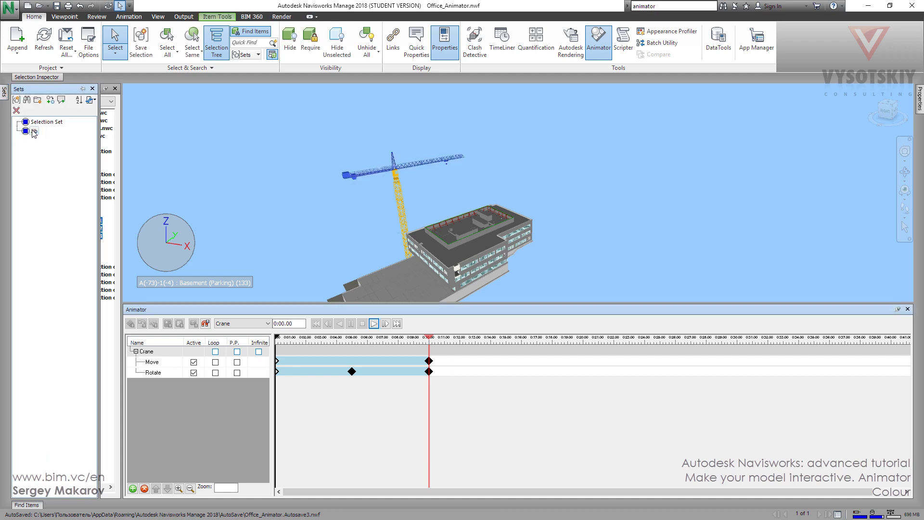
Step: Add an animation set named Colour to the Crane scene from the current selection set
right_click(156, 353)
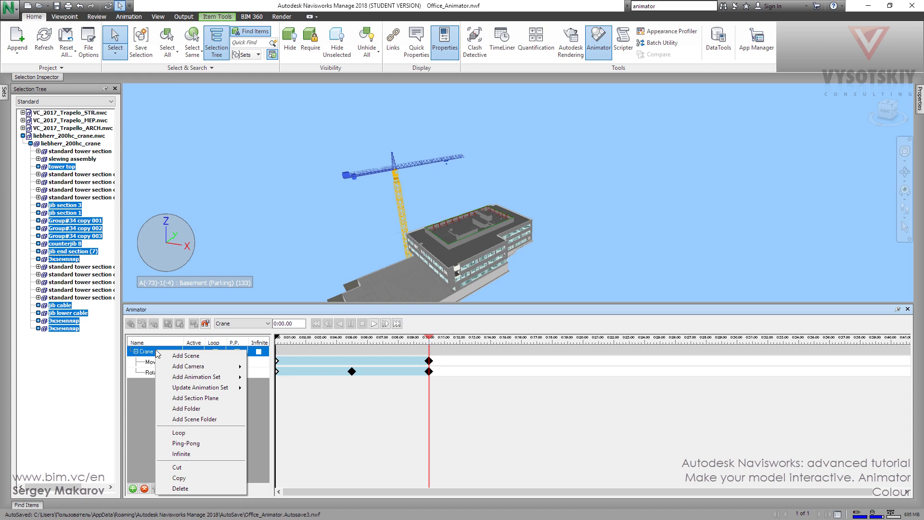
mouse_move(199, 380)
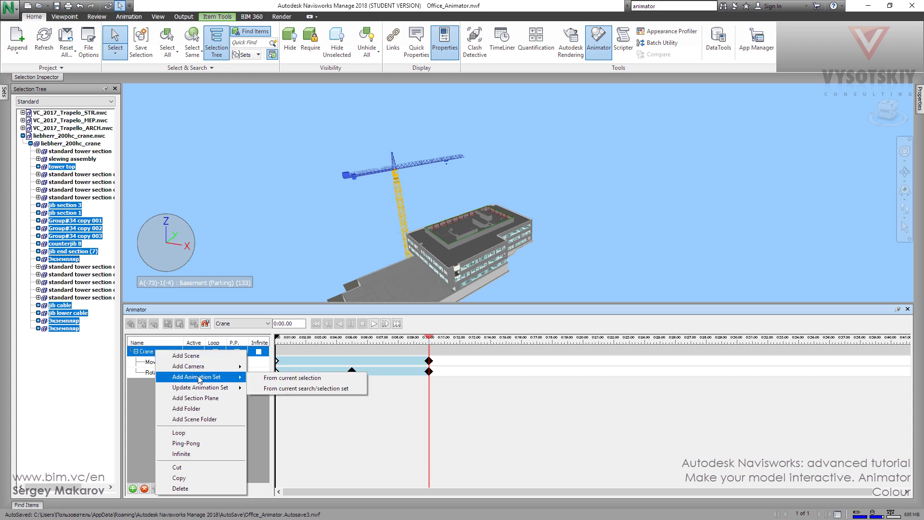
left_click(282, 387)
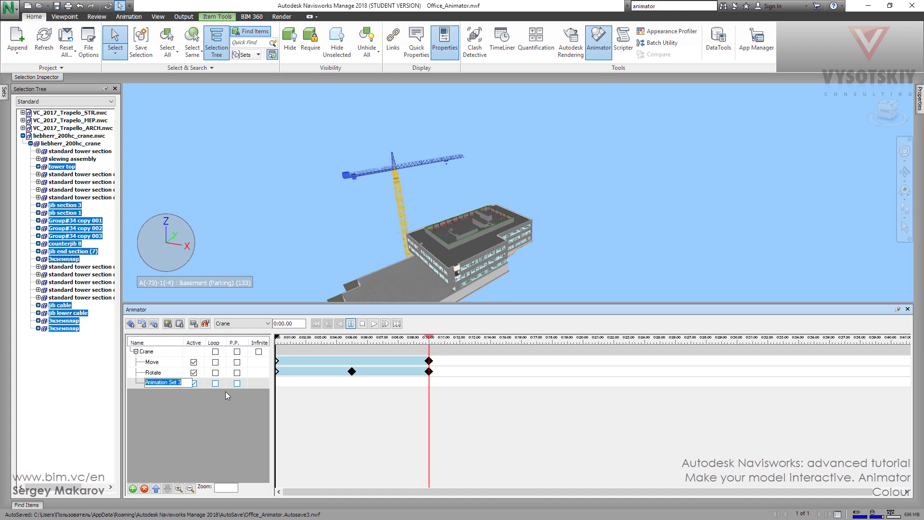
type("Colour")
left_click(225, 391)
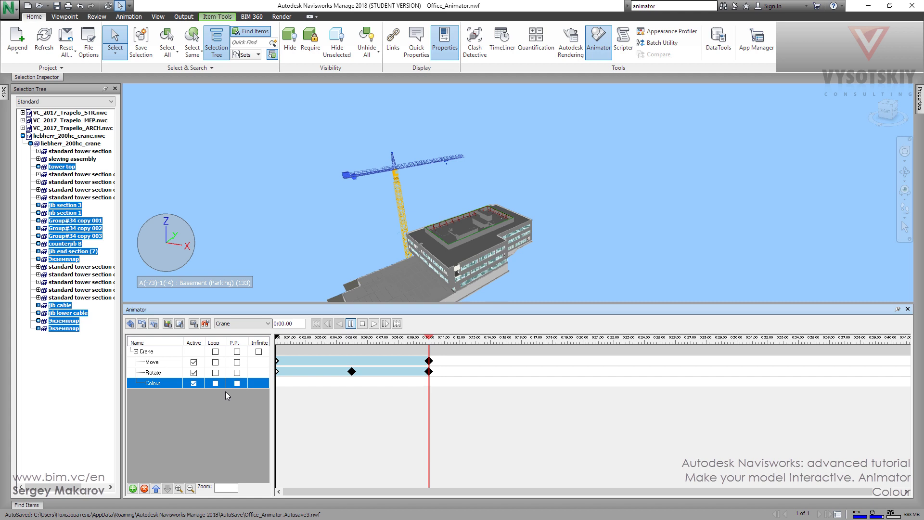
Step: Capture Colour keyframes at 0:00 and at 0:05.00
left_click(194, 324)
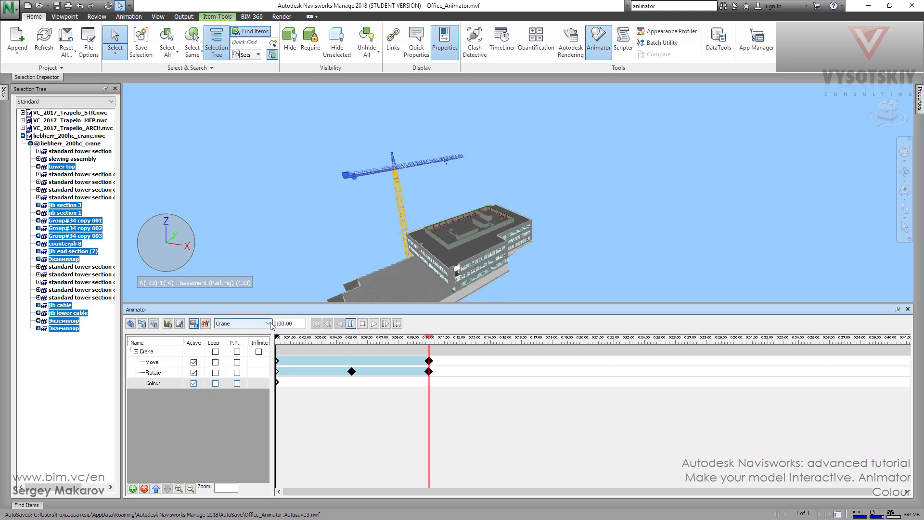
left_click(281, 323)
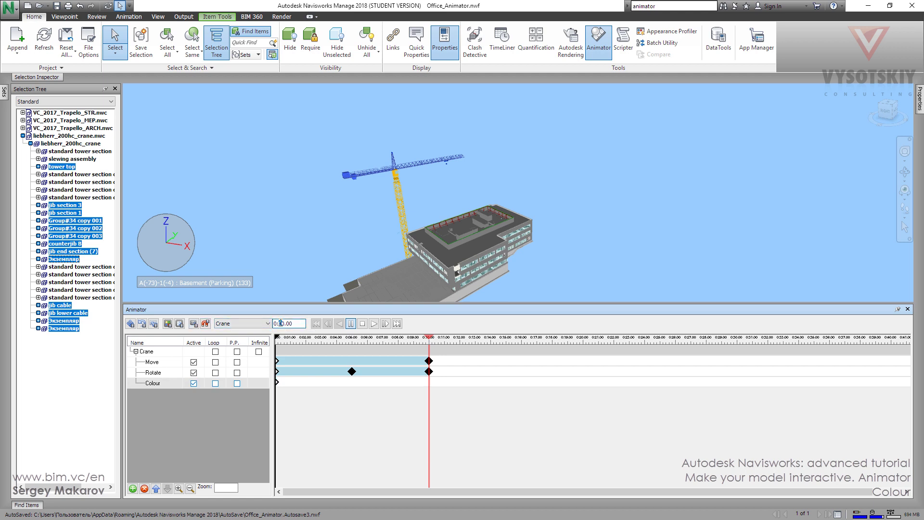
left_click(285, 324)
key("Return")
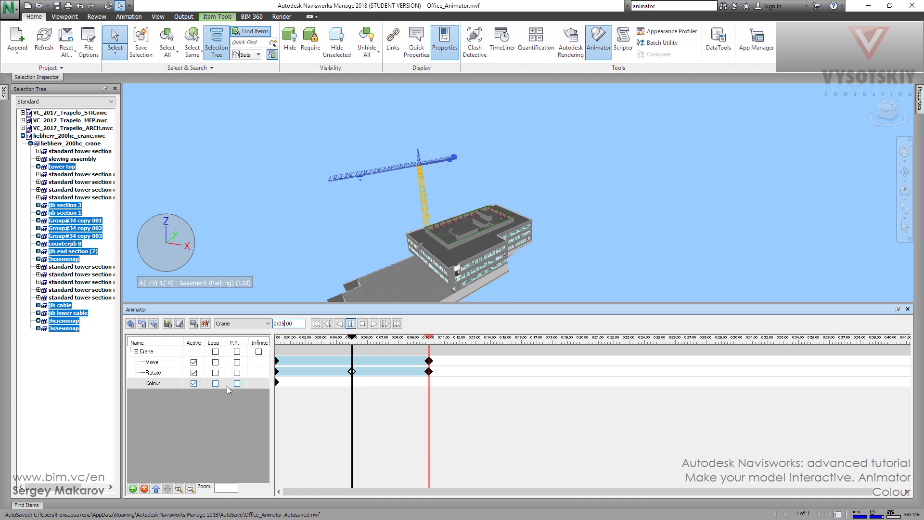
left_click(194, 323)
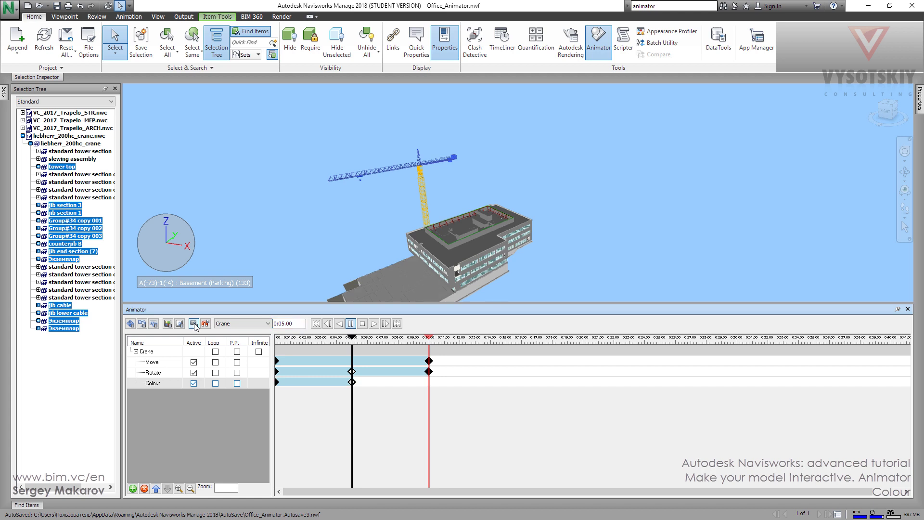
Step: Set the jib's colour to Black at the 5-second keyframe, then deselect to check it
left_click(168, 326)
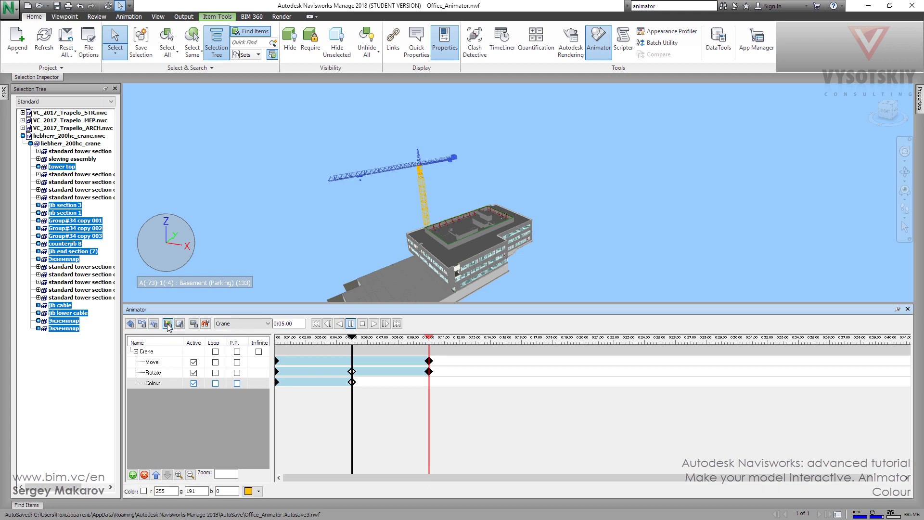
left_click(258, 491)
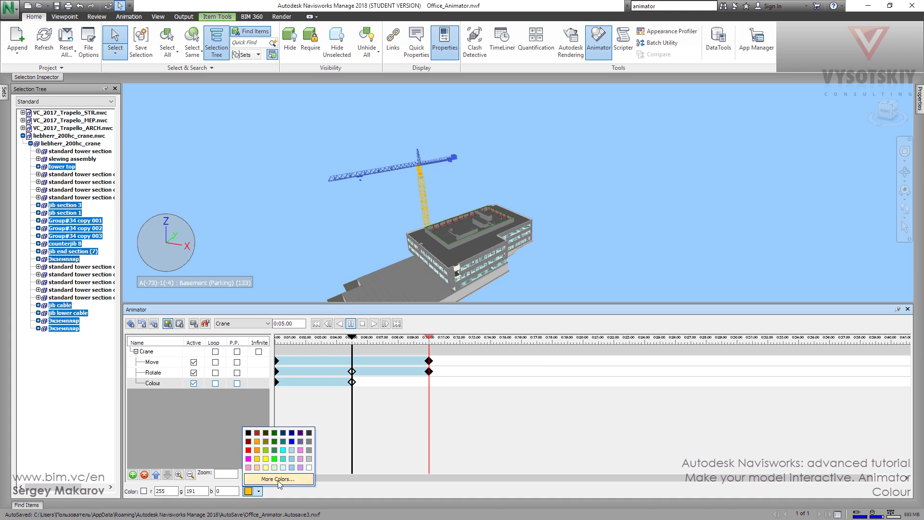
left_click(248, 433)
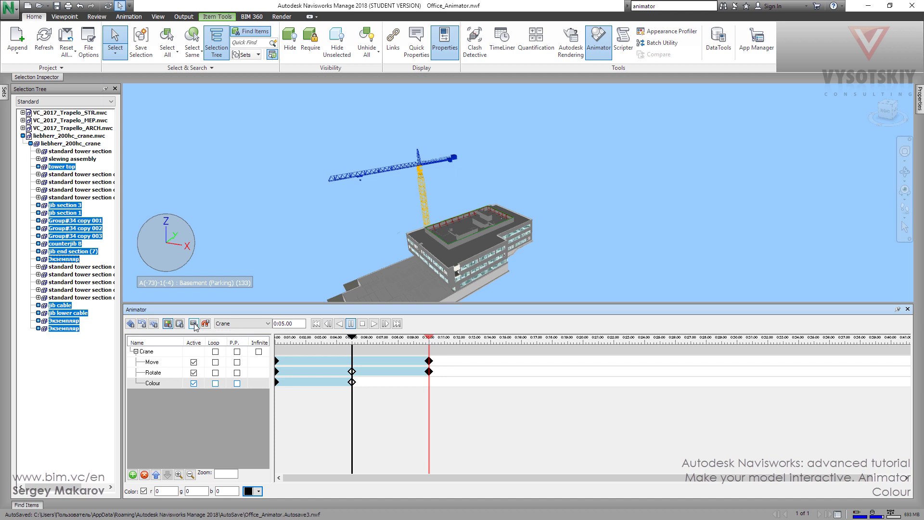
left_click(251, 249)
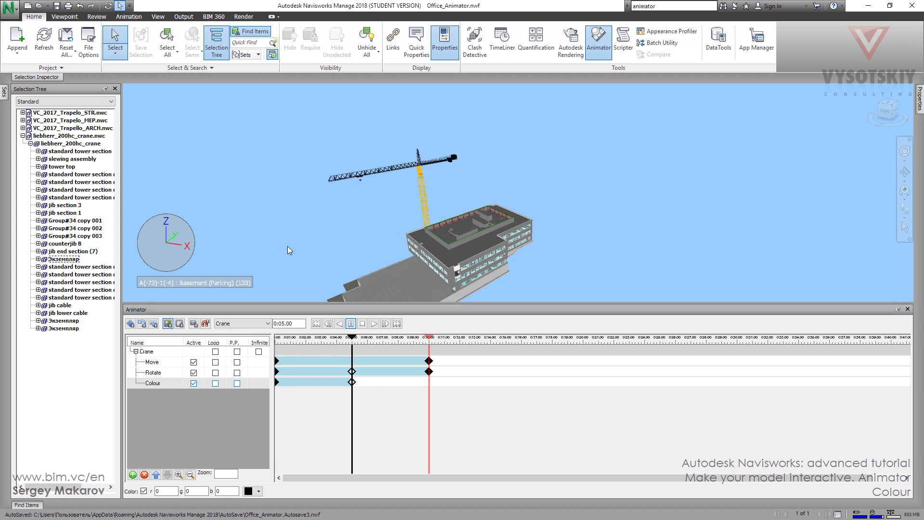
Step: Rewind and play the Crane animation to preview the jib turning black
left_click(362, 324)
left_click(374, 324)
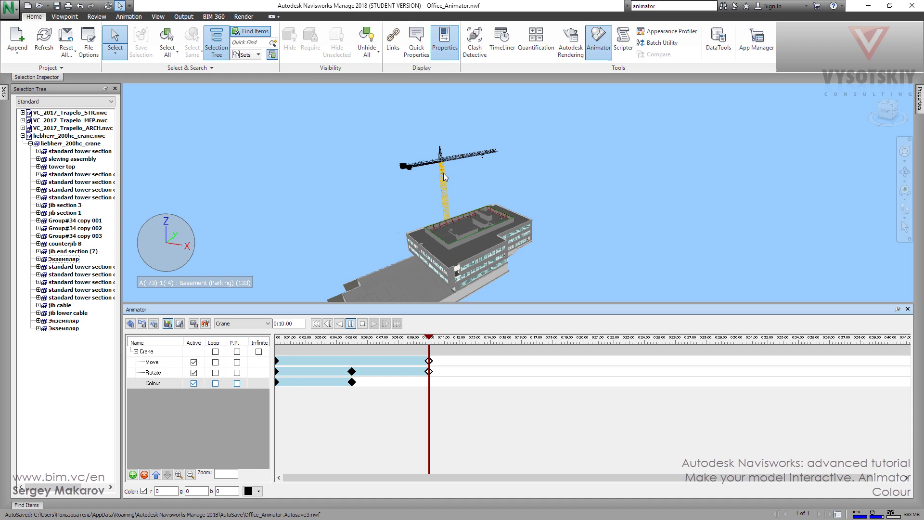
Step: Capture a 10-second Colour keyframe with the jib colour set to Orange, then pause playback
double_click(166, 383)
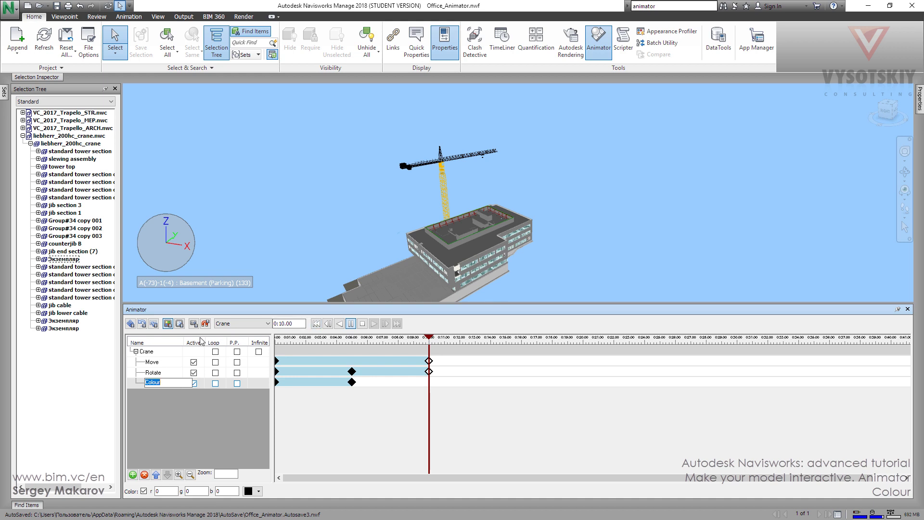
left_click(193, 325)
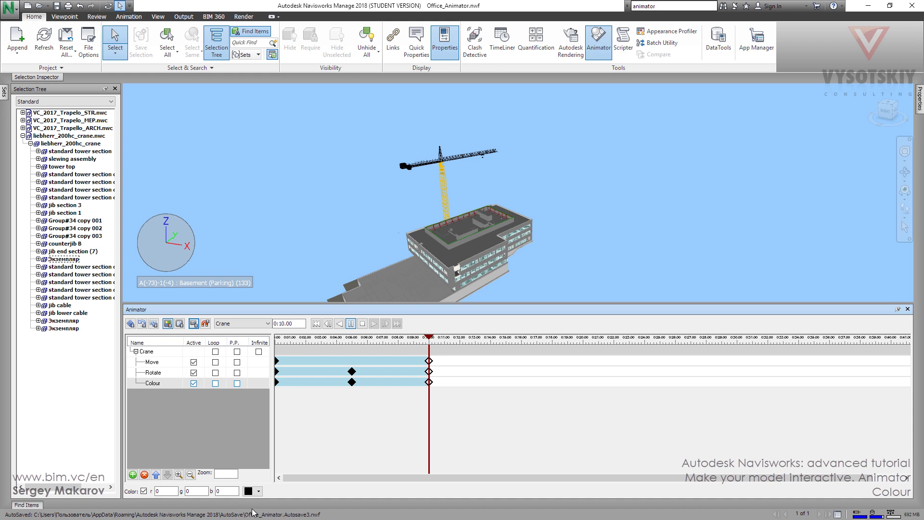
left_click(260, 491)
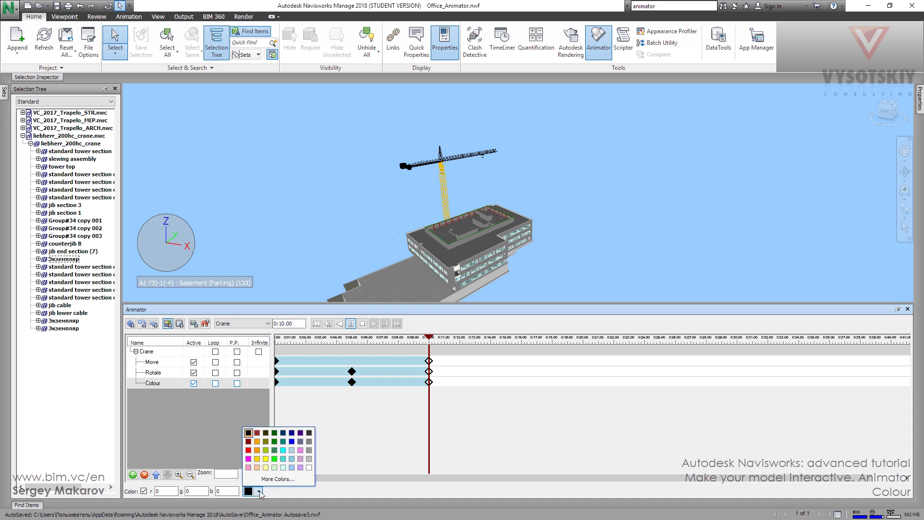
left_click(257, 442)
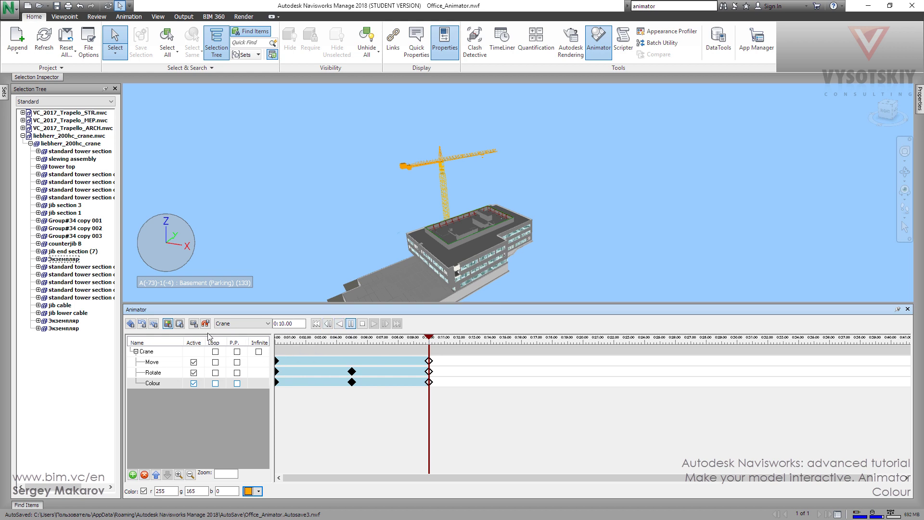
left_click(194, 324)
left_click(350, 322)
left_click(364, 324)
left_click(375, 324)
left_click(429, 383)
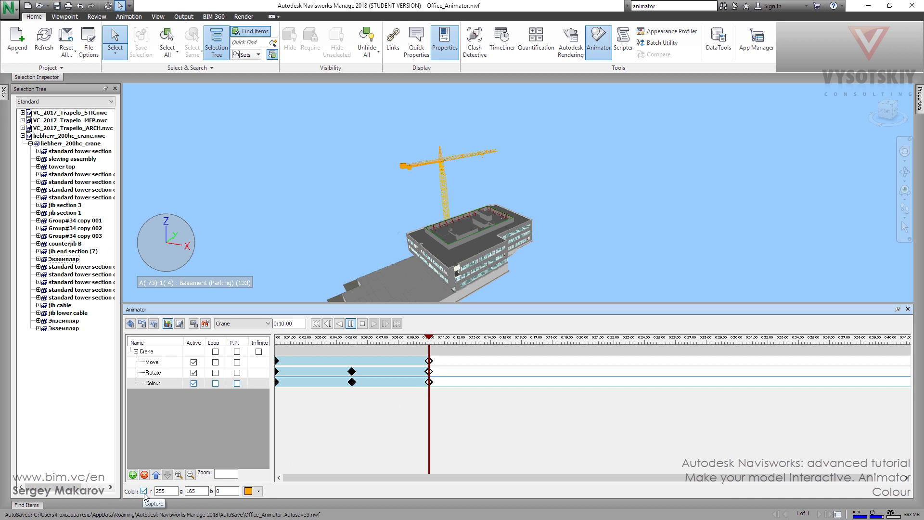
Step: Re-capture the 0:00 Colour keyframe with Color enabled, recording the jib's yellow (255, 191, 0)
left_click(352, 381)
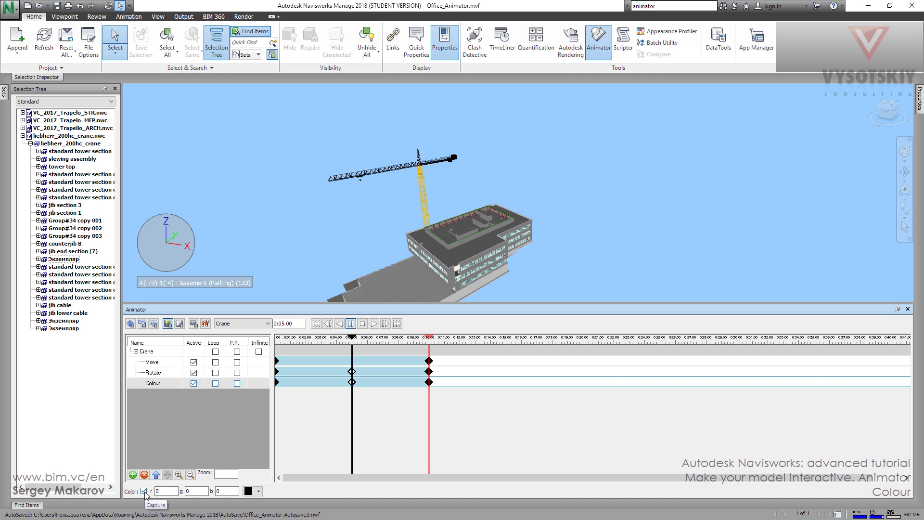
left_click(276, 382)
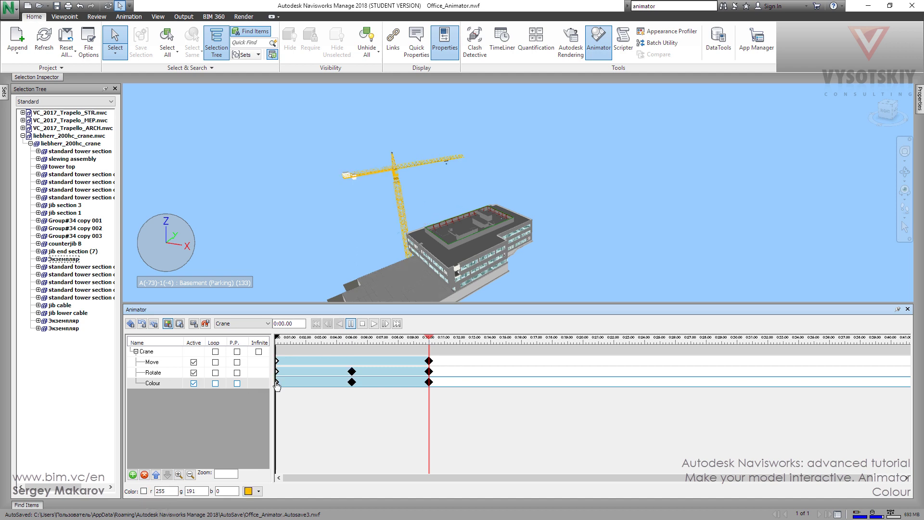
left_click(144, 491)
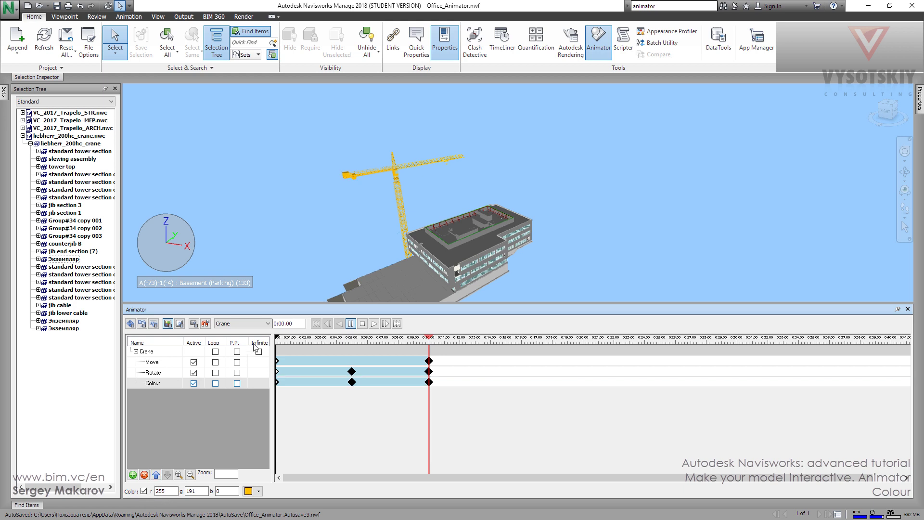
left_click(194, 324)
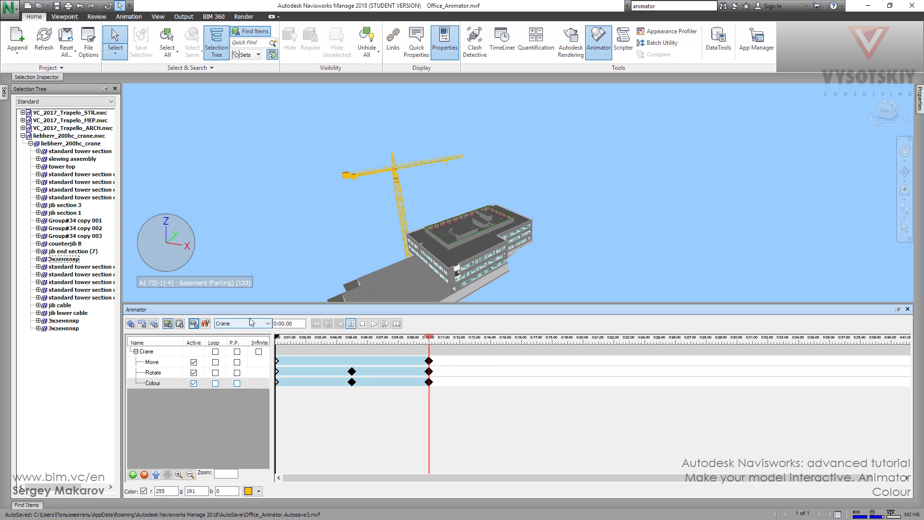
Step: Play the colour animation, pausing around 3 s to zoom in on the crane, then resume
left_click(374, 325)
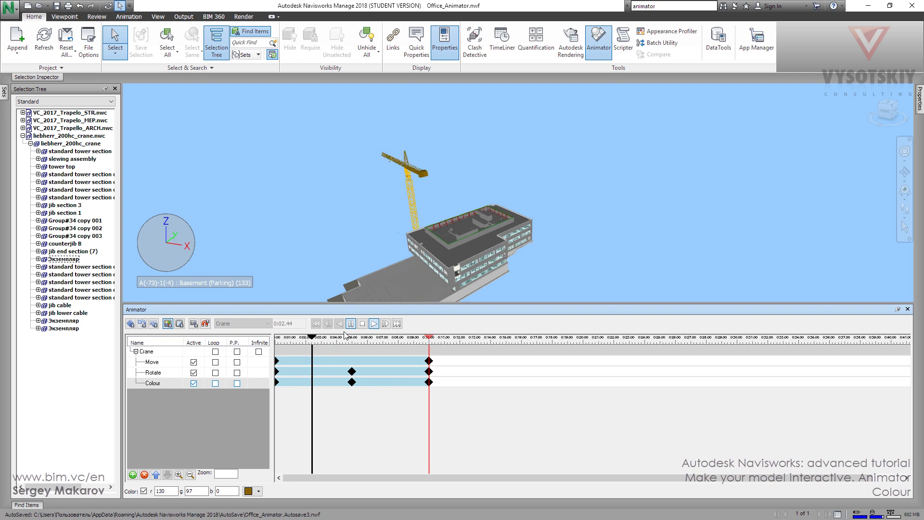
left_click(352, 323)
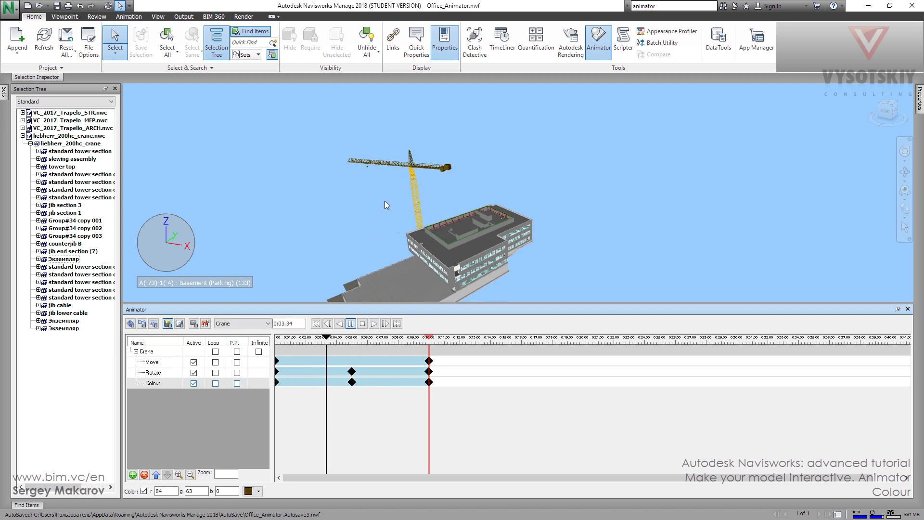
scroll(404, 179, "up", 3)
scroll(404, 178, "up", 5)
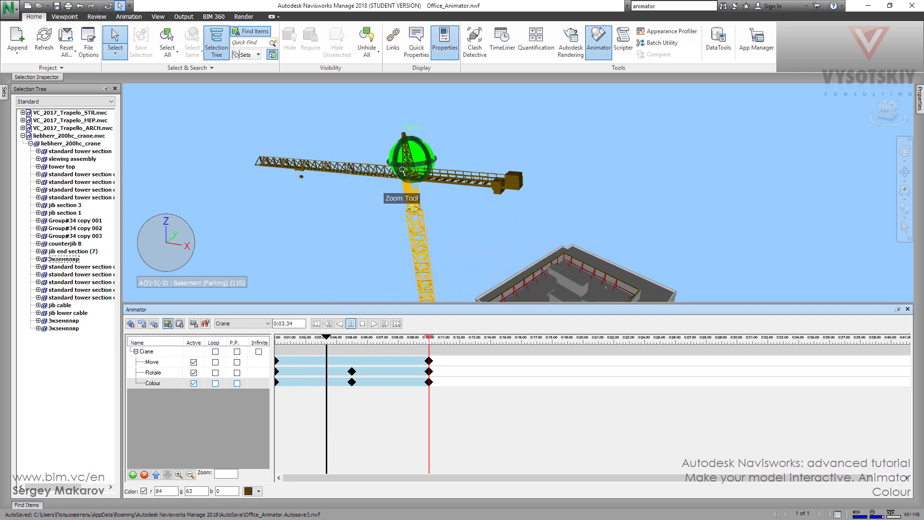
scroll(363, 178, "up", 2)
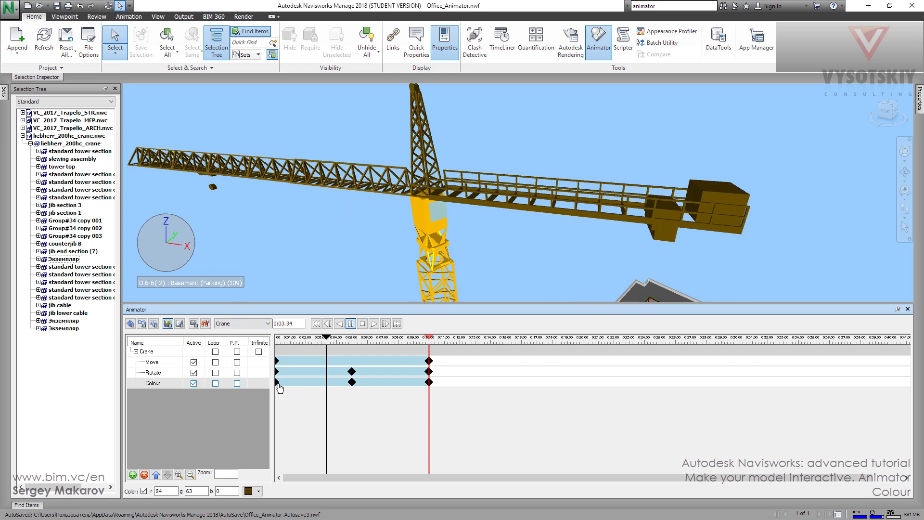
left_click(373, 324)
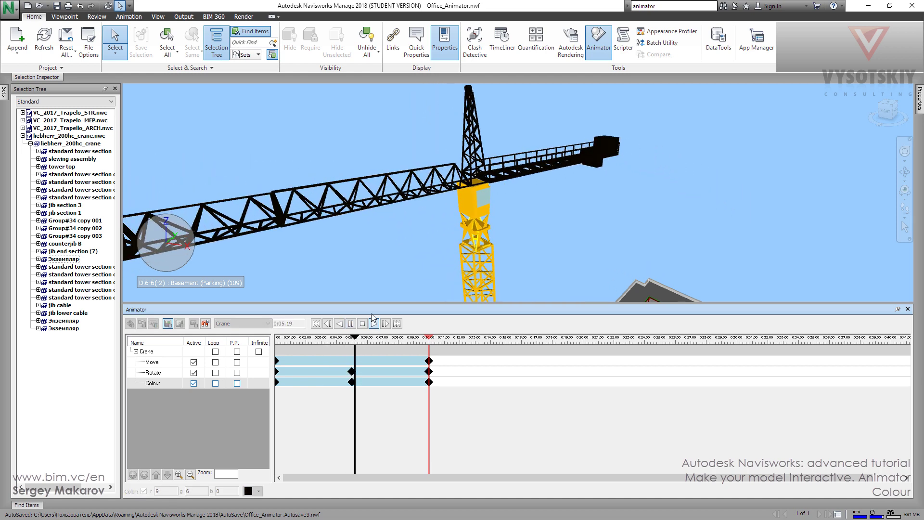
scroll(476, 269, "down", 5)
scroll(433, 183, "up", 5)
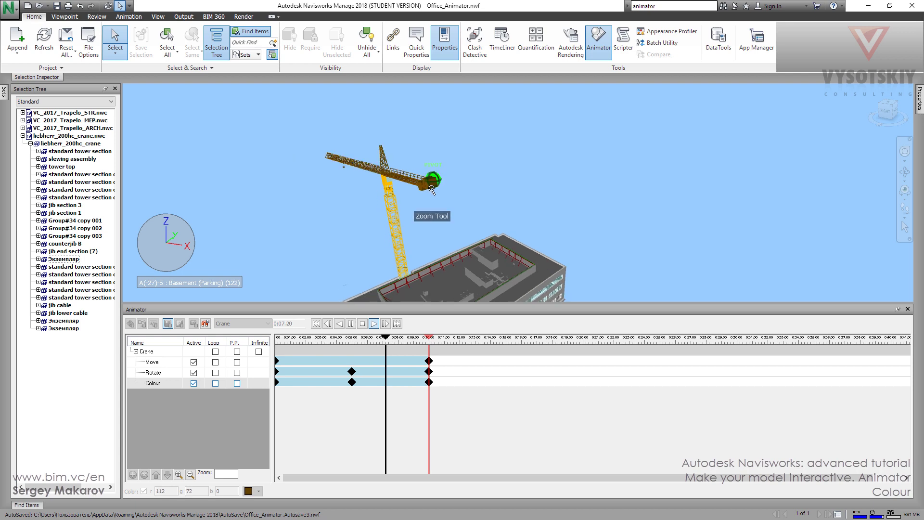
scroll(433, 190, "up", 1)
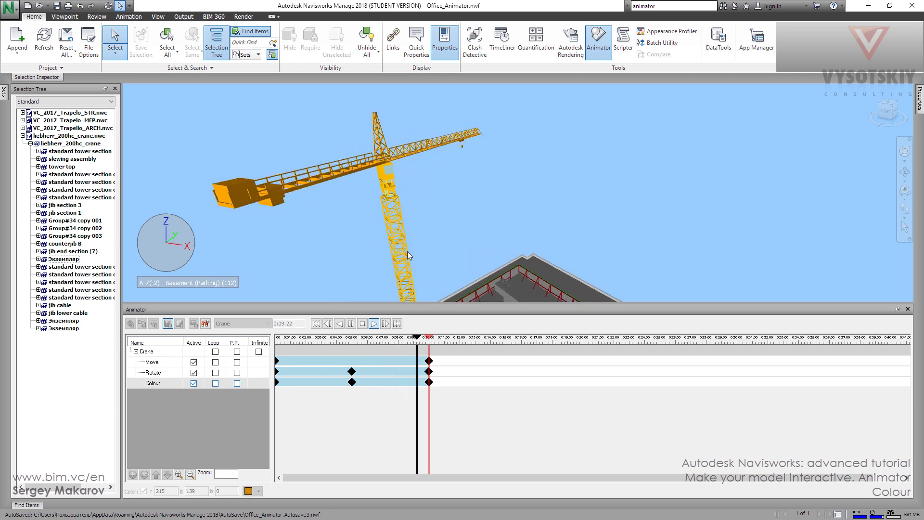